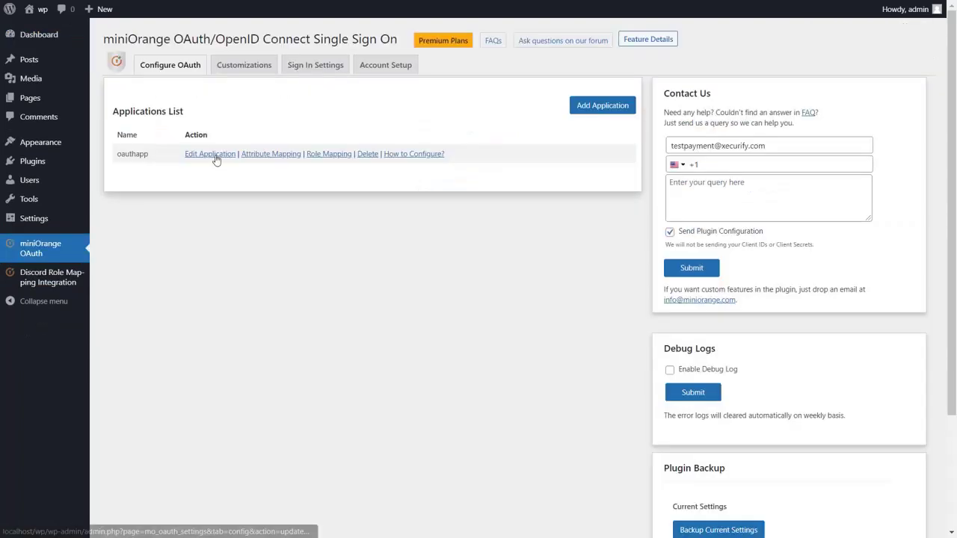
- Open the oauthapp application's configuration for review, followed by the Discord Role Mapping Integration settings
left_click(215, 157)
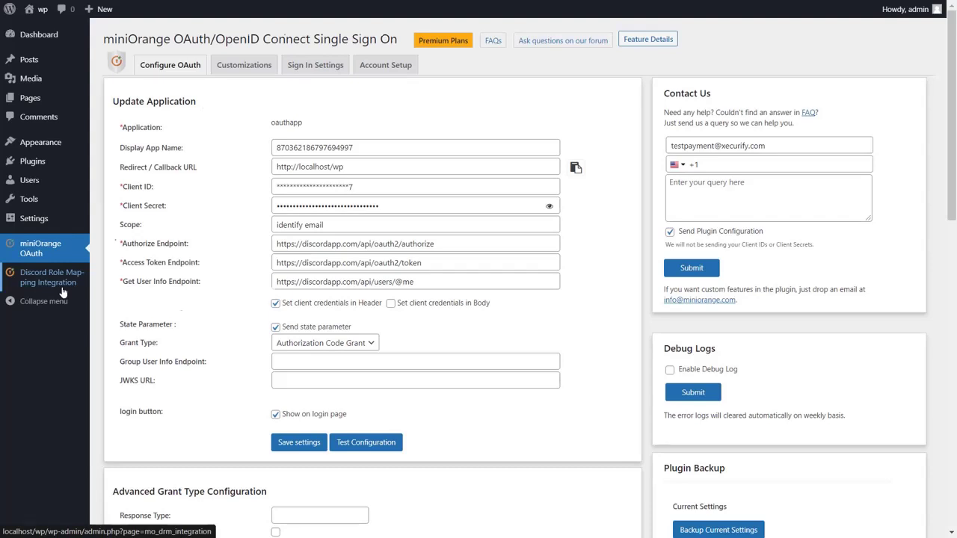
left_click(62, 289)
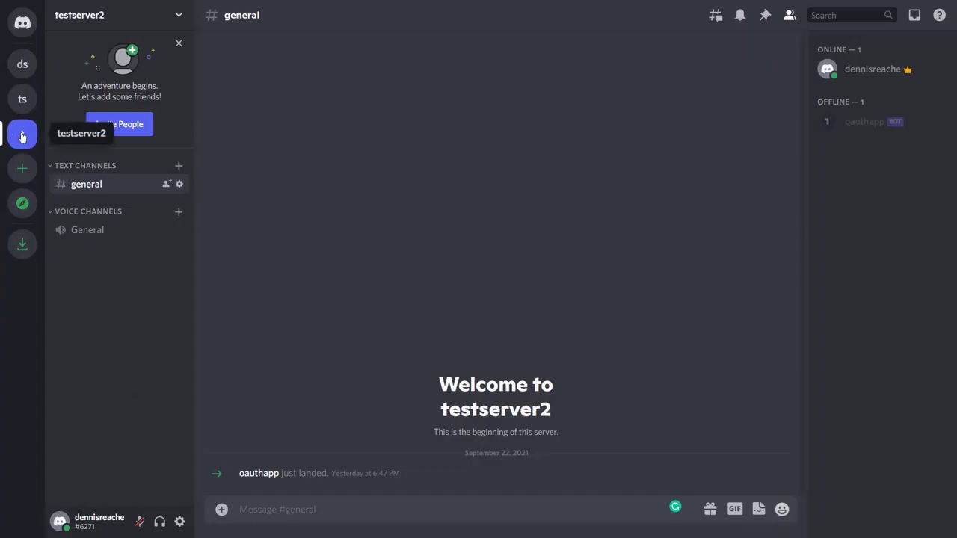
- Create a role named role1 in the server settings of testserver2 on Discord and save it
right_click(21, 135)
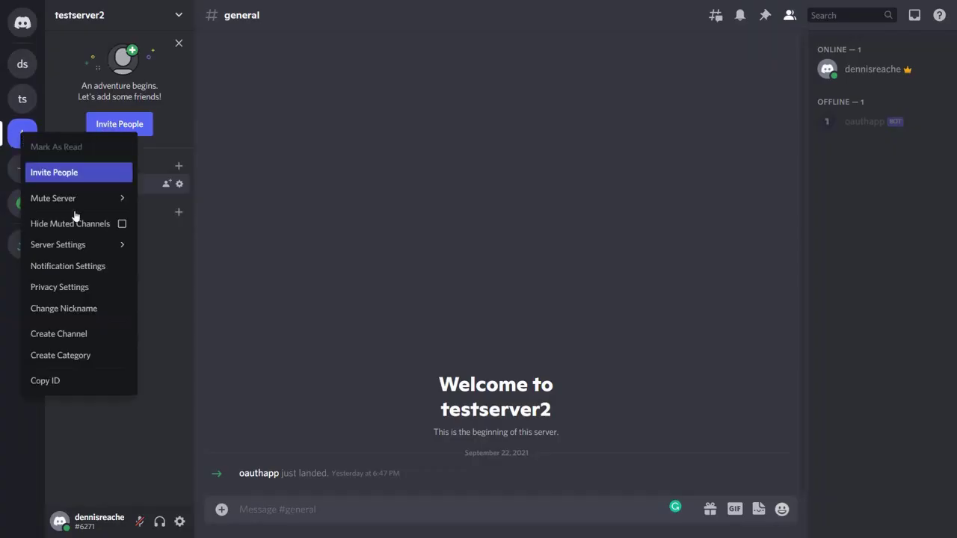
mouse_move(113, 247)
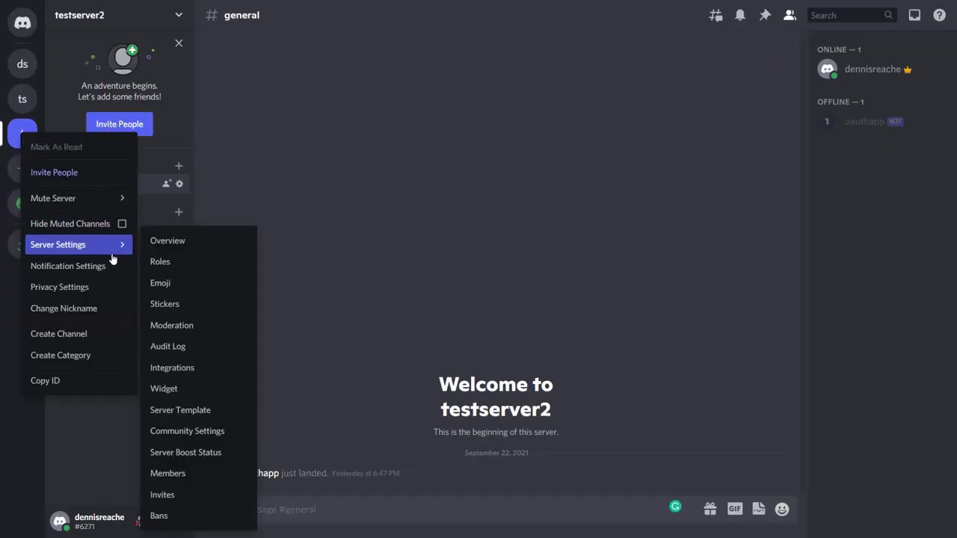
left_click(171, 263)
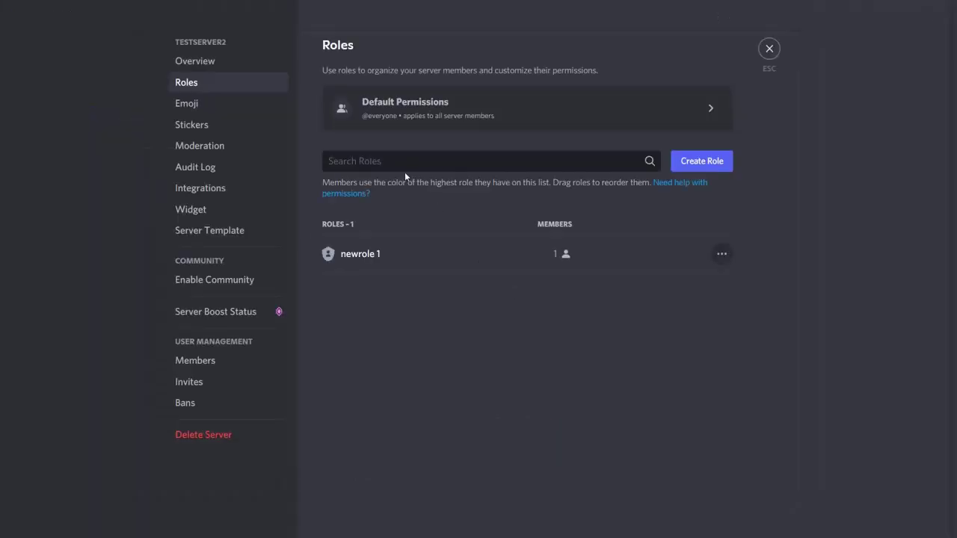
left_click(415, 167)
type("role1")
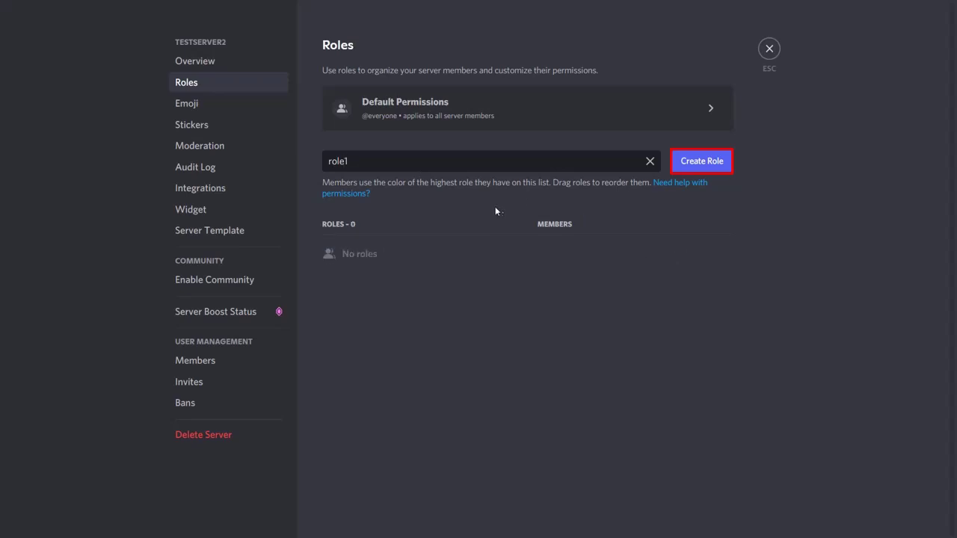
left_click(700, 164)
type("role1")
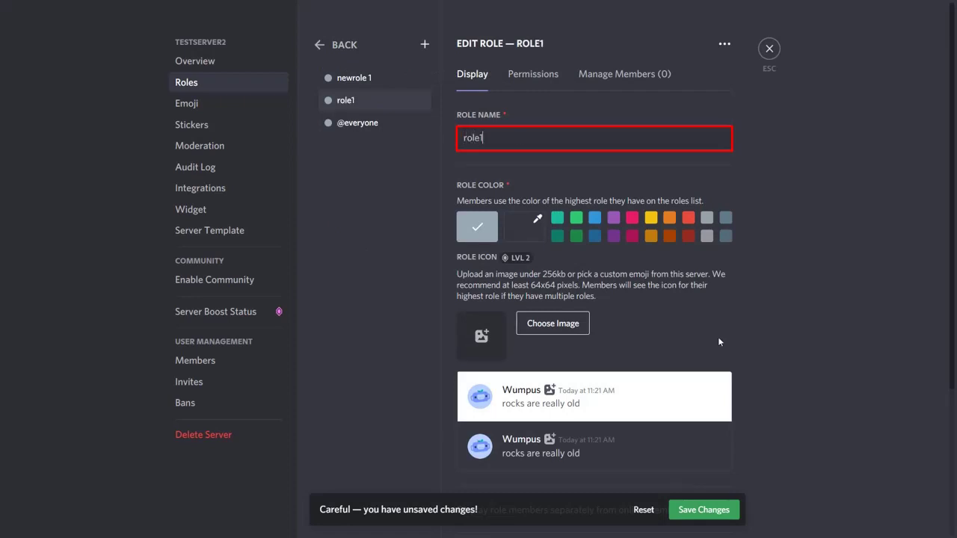
left_click(698, 513)
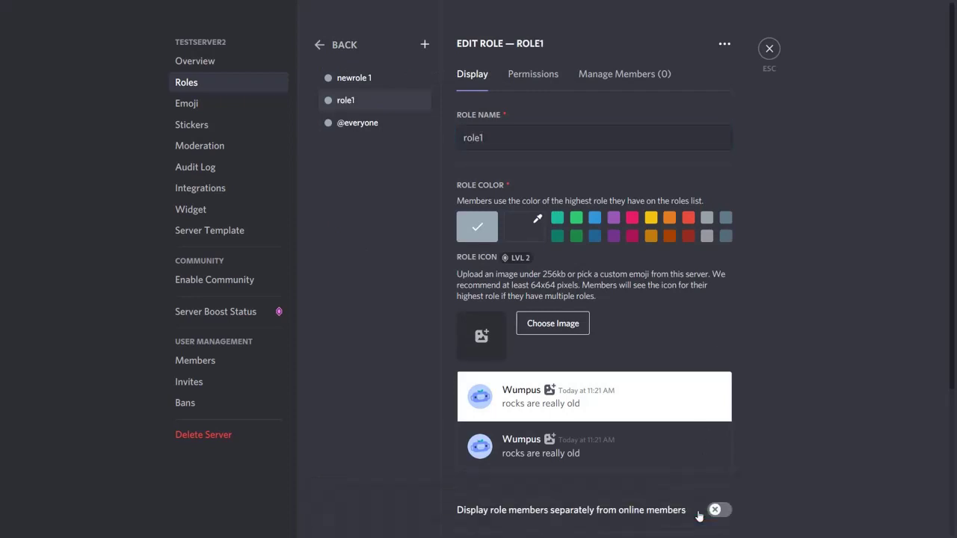
- Add the server owner as a member of role1 and check that member's profile on the server
left_click(624, 74)
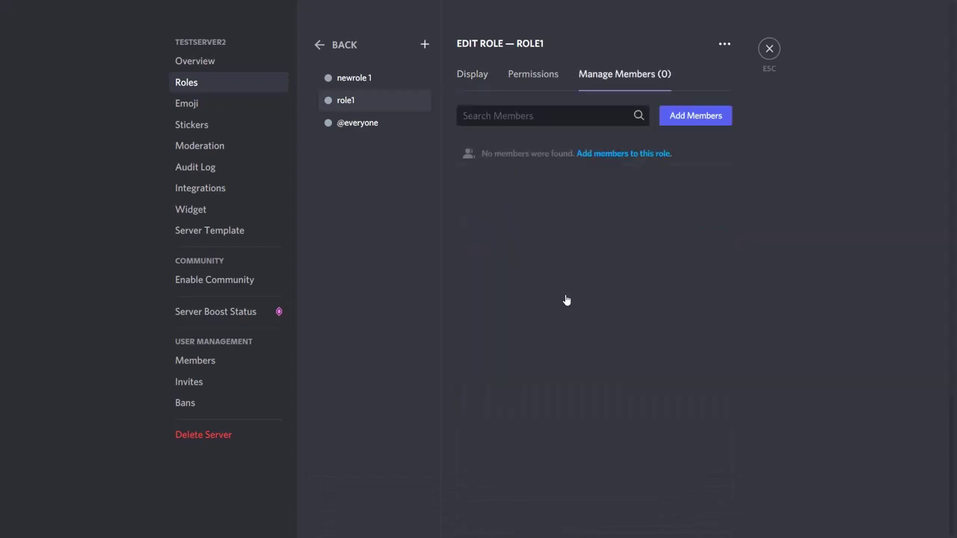
left_click(695, 116)
left_click(359, 250)
left_click(574, 403)
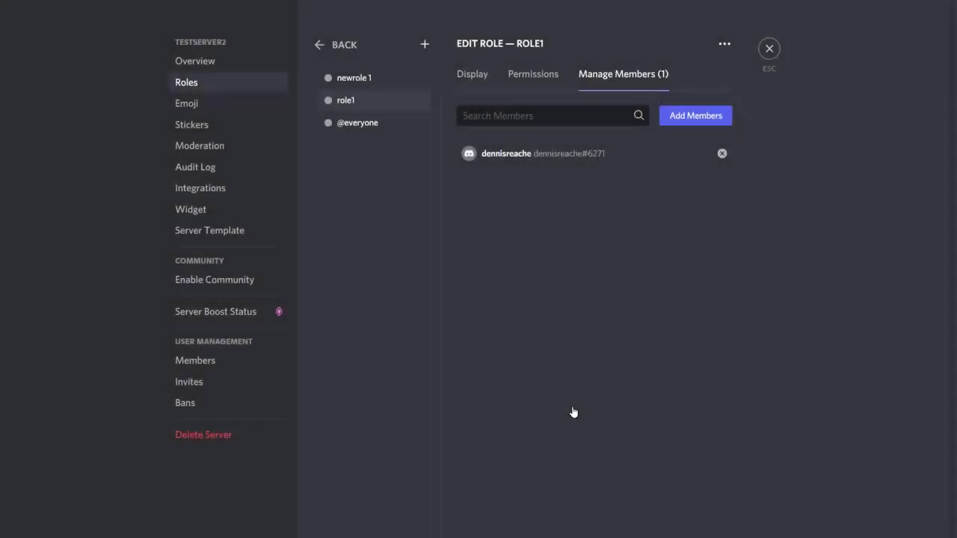
left_click(772, 51)
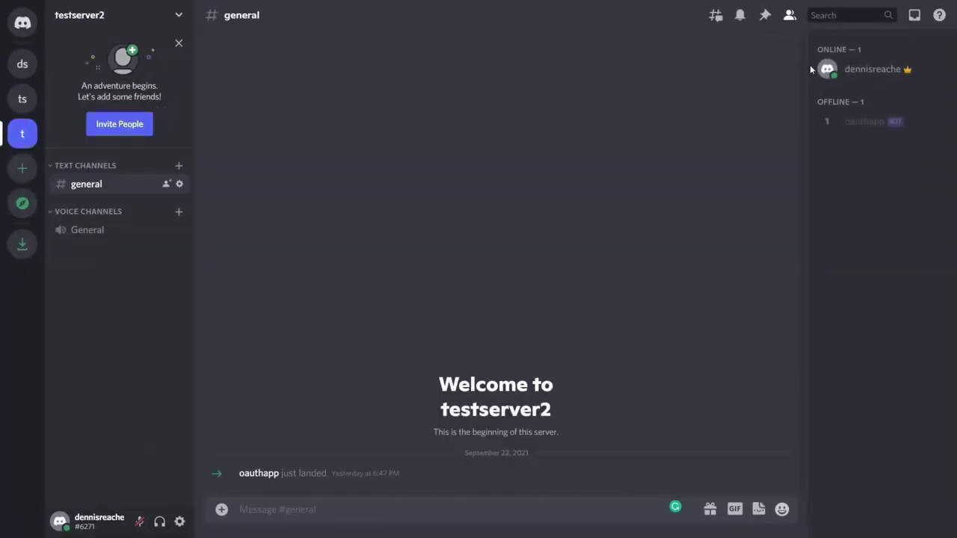
left_click(863, 69)
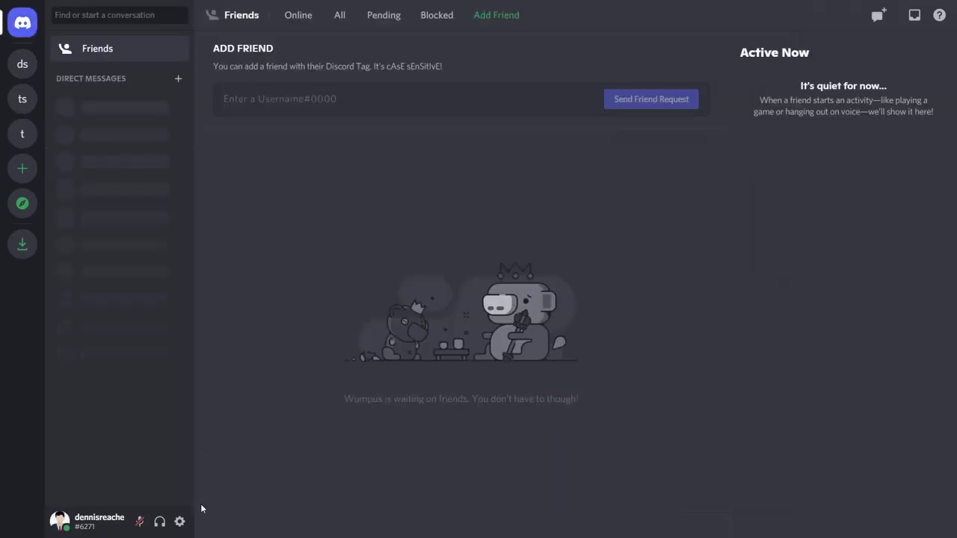
- Enable Developer Mode in the advanced settings of the Discord user account
left_click(180, 522)
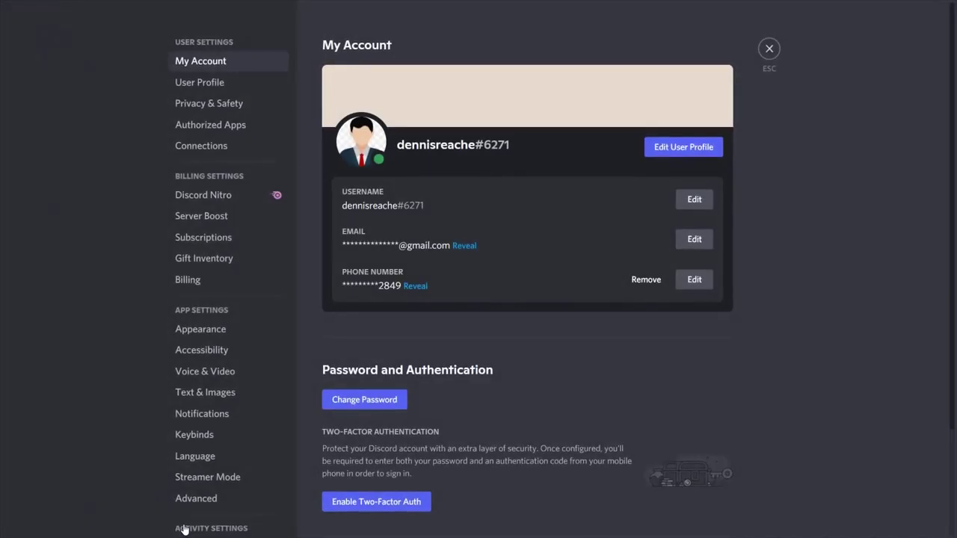
scroll(223, 370, "down", 4)
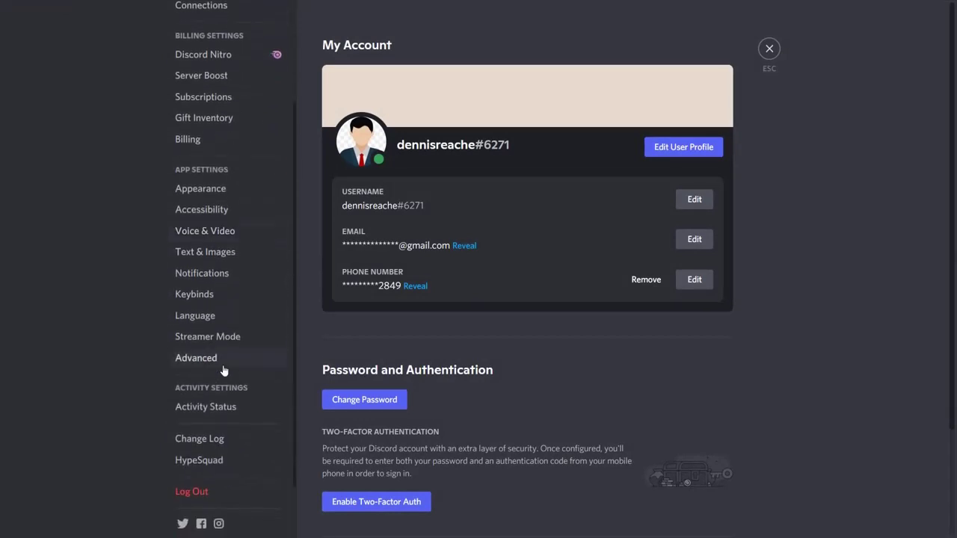
left_click(223, 367)
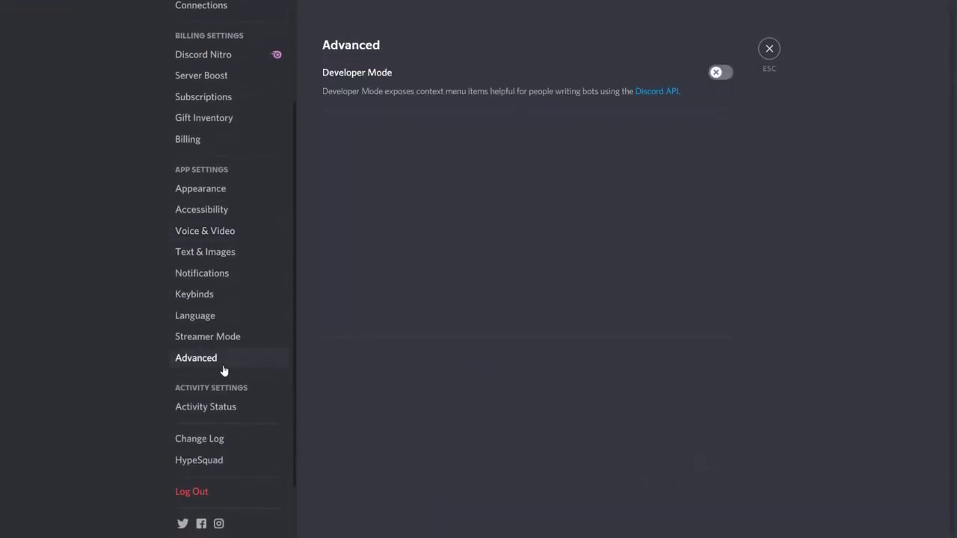
left_click(713, 73)
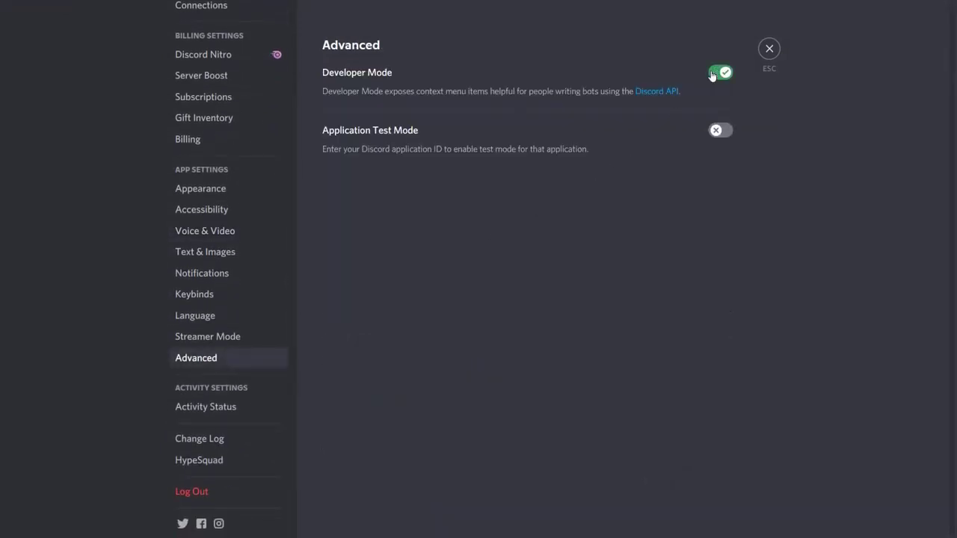
left_click(769, 49)
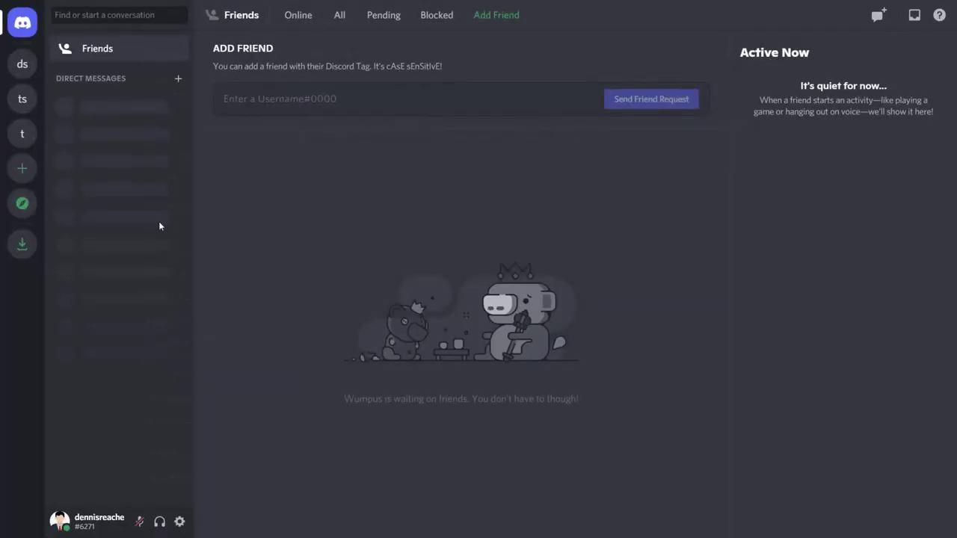
- Copy the server ID of testserver2
left_click(22, 133)
right_click(22, 135)
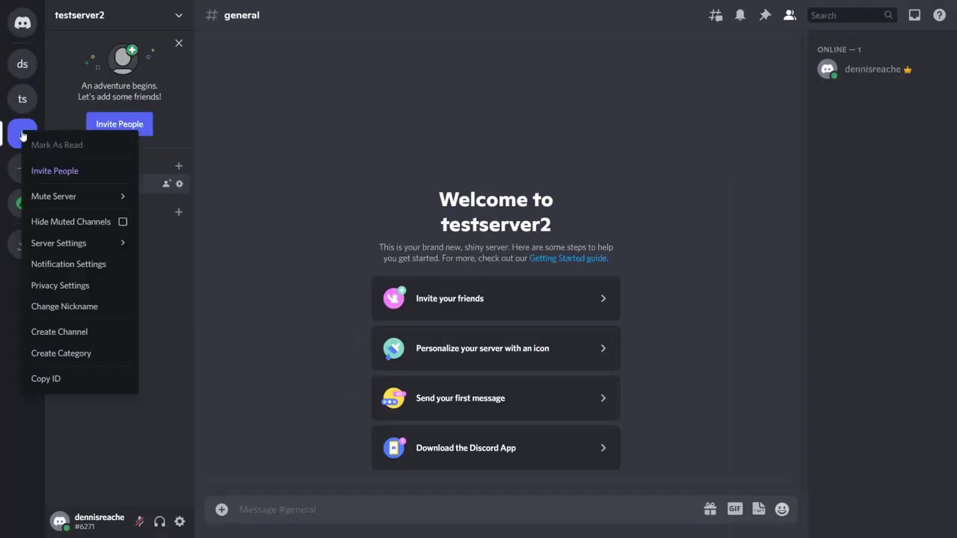
left_click(45, 379)
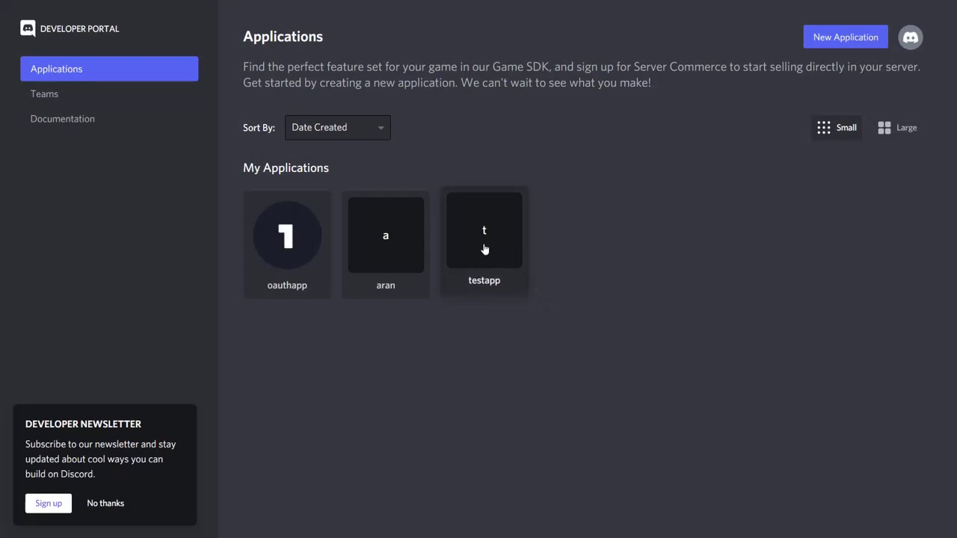
- Add a bot to testapp in the Discord Developer Portal and copy its token
left_click(487, 247)
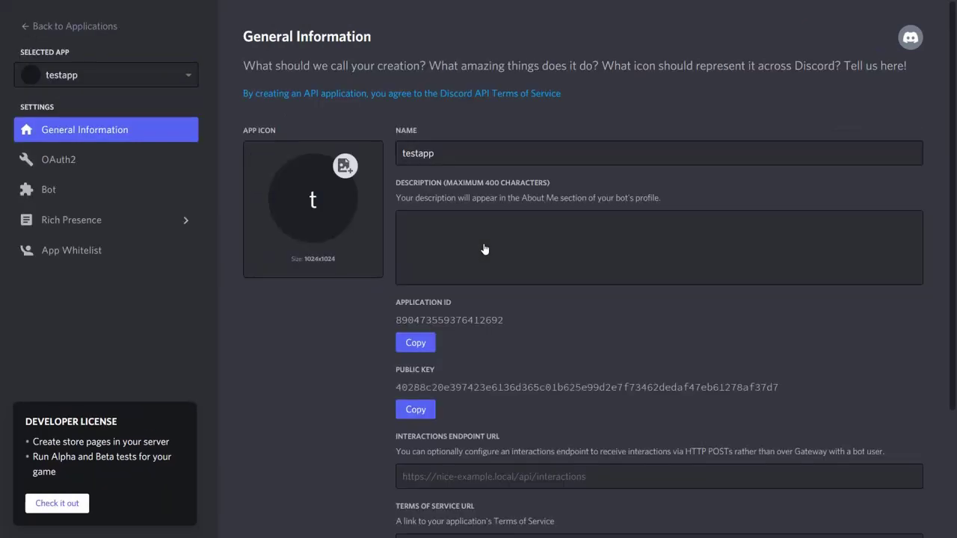
left_click(83, 190)
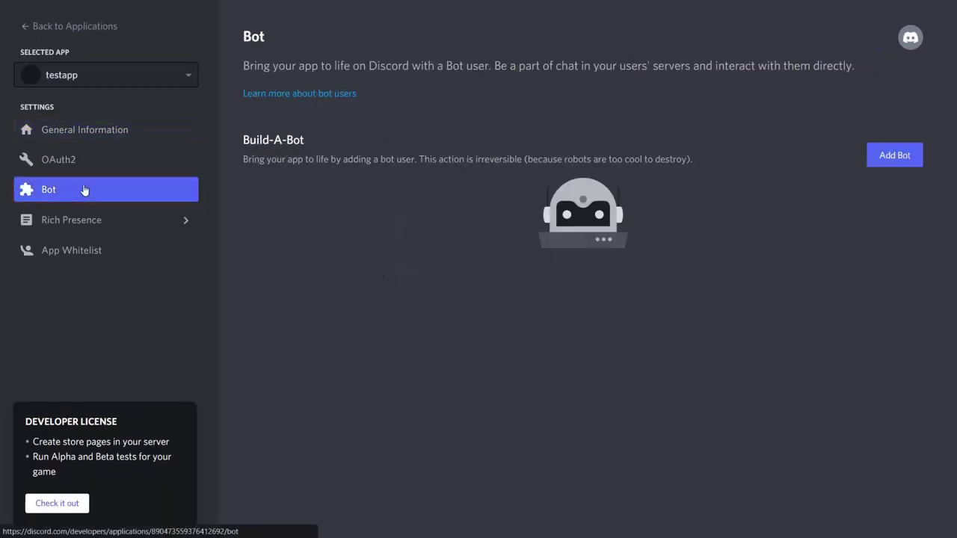
left_click(882, 167)
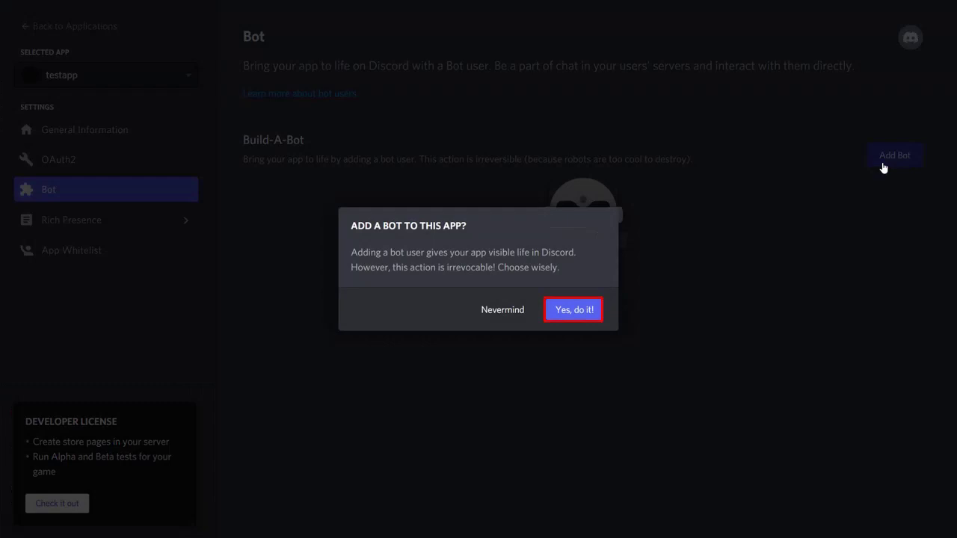
left_click(569, 312)
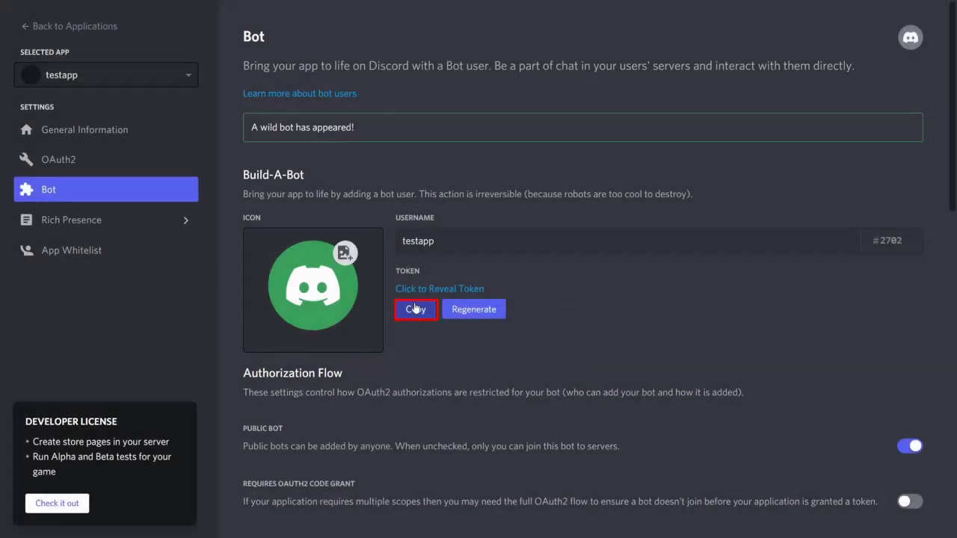
left_click(415, 308)
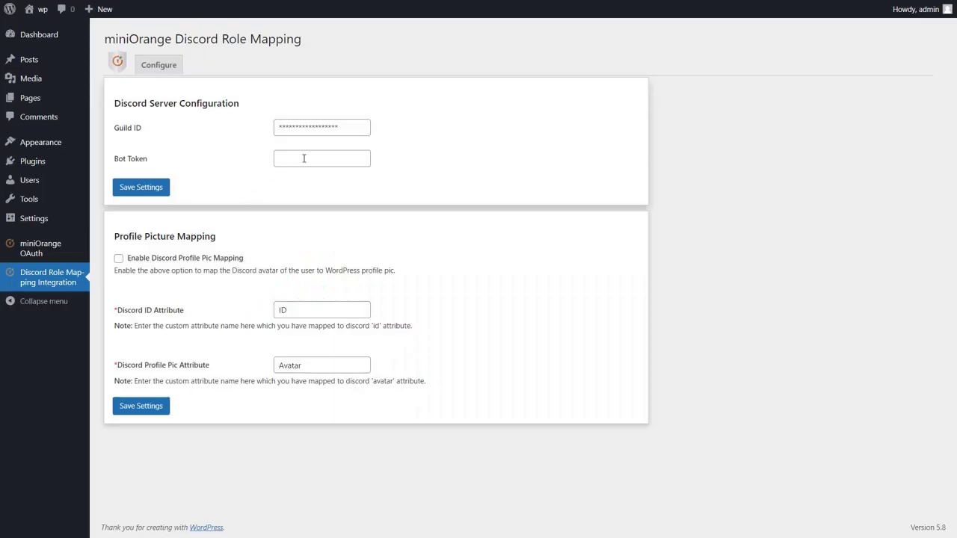
- Paste the bot token into the Discord Server Configuration of the WordPress role mapping plugin and save the settings
left_click(304, 159)
key("ctrl+v")
left_click(145, 196)
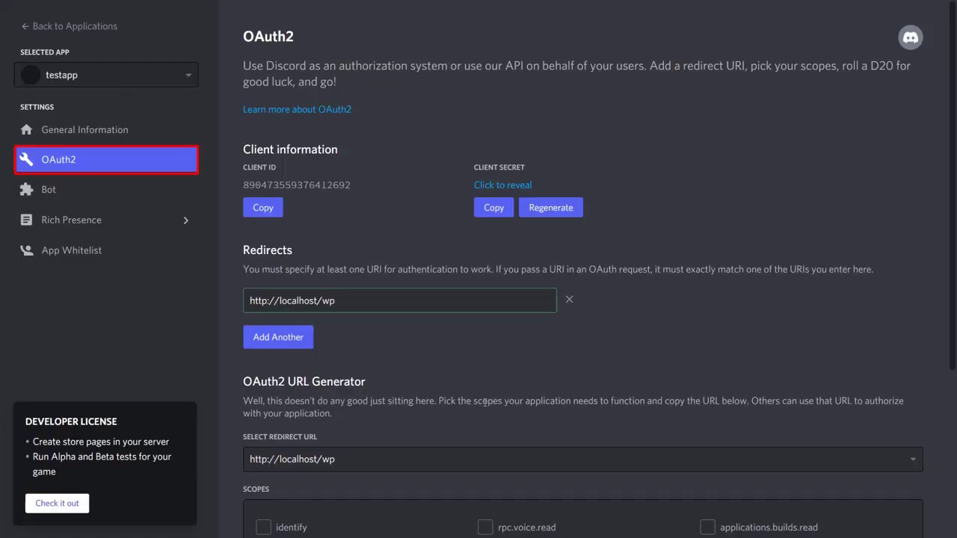
- Select the bot scope in testapp's OAuth2 URL Generator and copy the generated URL
scroll(484, 403, "down", 3)
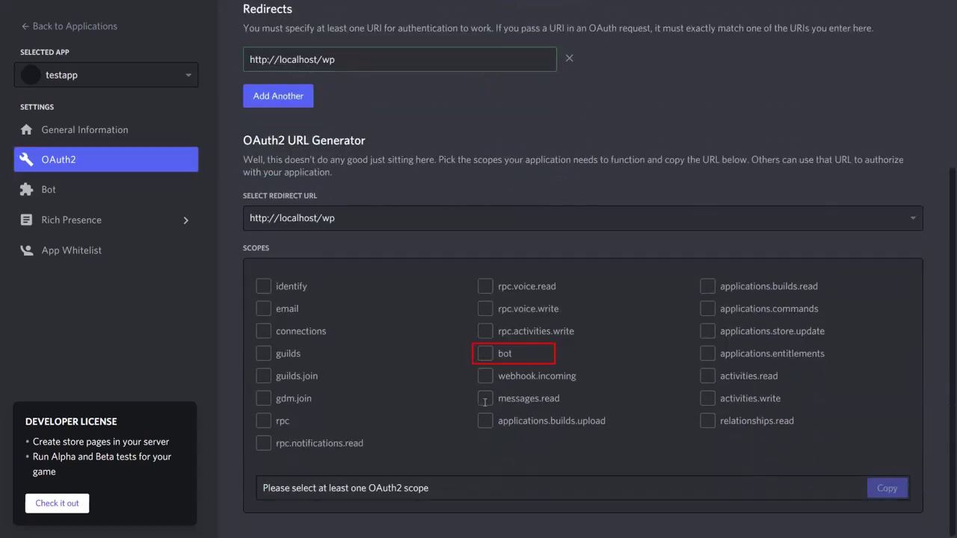
left_click(486, 354)
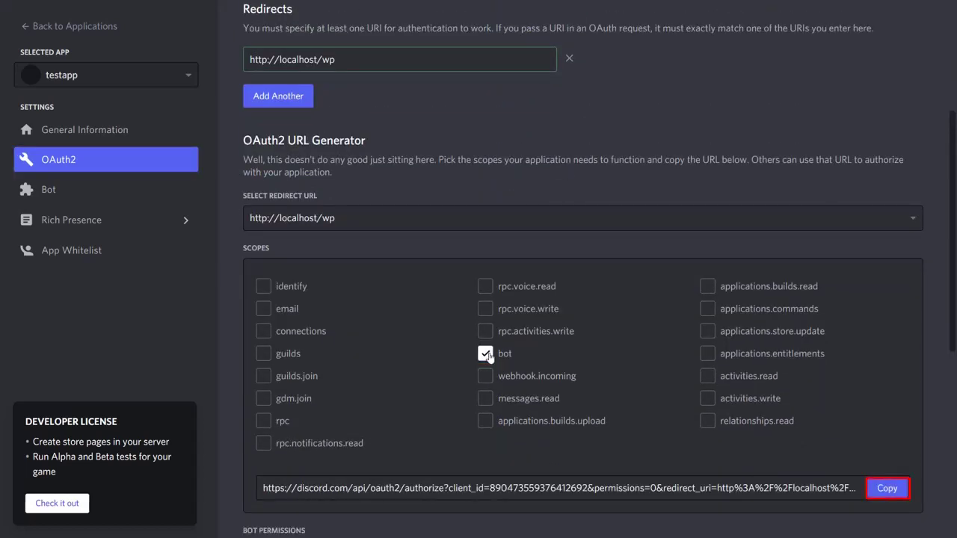
left_click(887, 488)
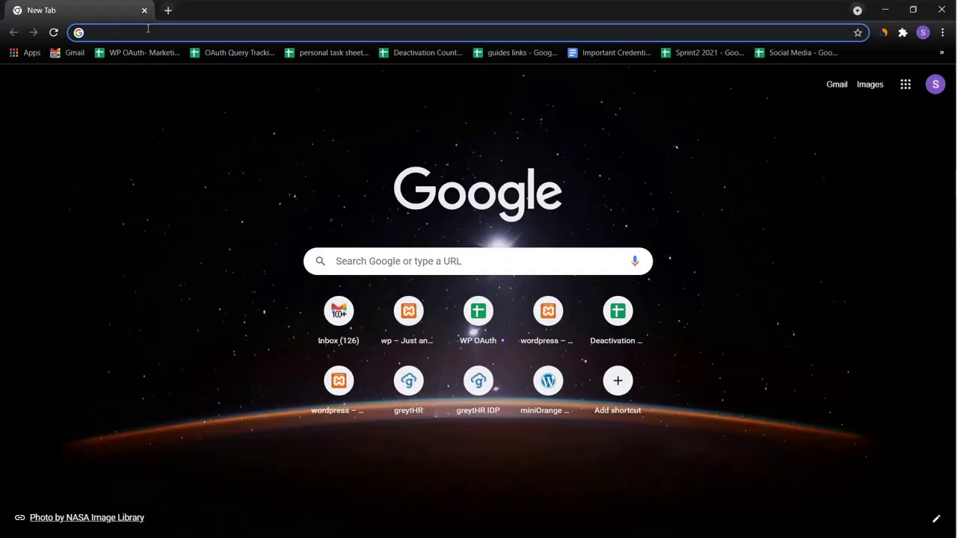
- Authorize the testapp bot for testserver2 through the copied URL and check its profile in the server's member list
key("ctrl+v")
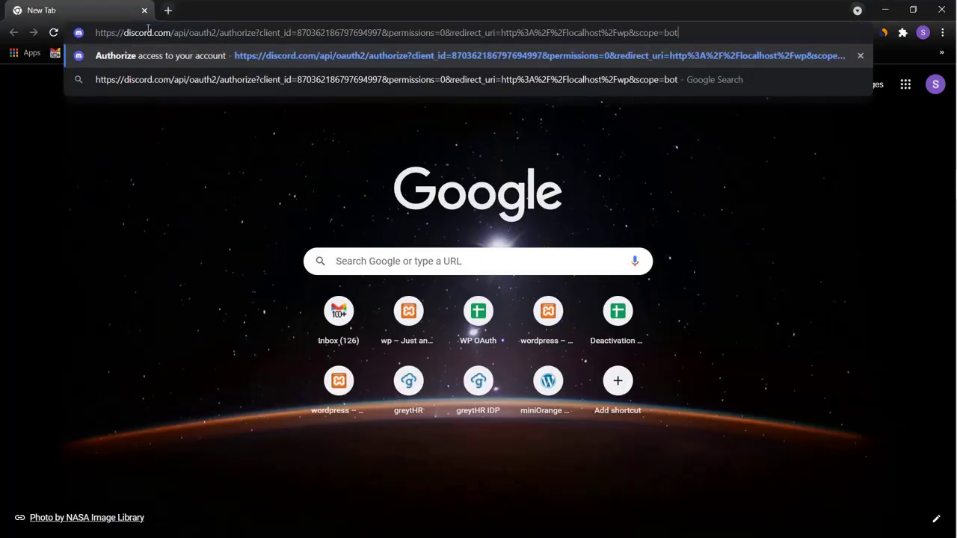
key("Return")
key("F11")
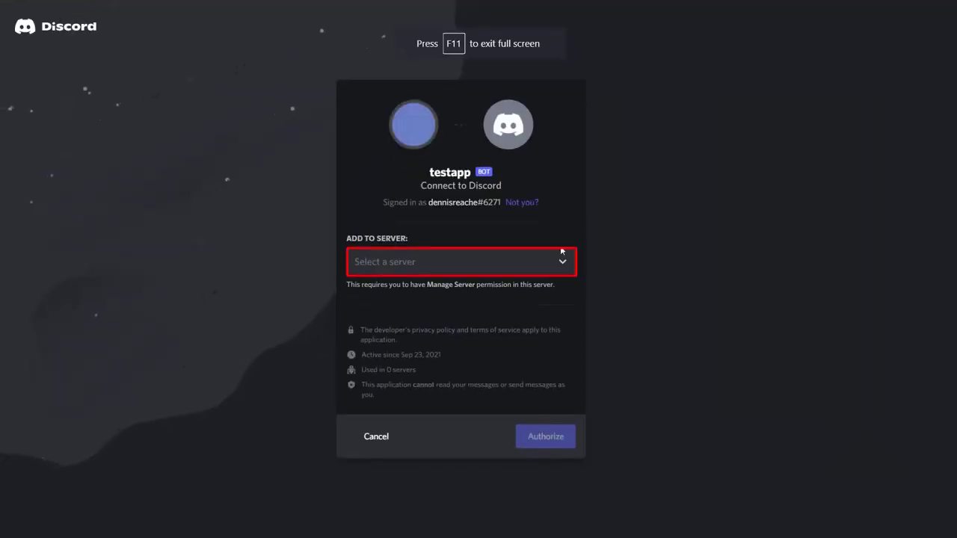
left_click(562, 258)
left_click(411, 340)
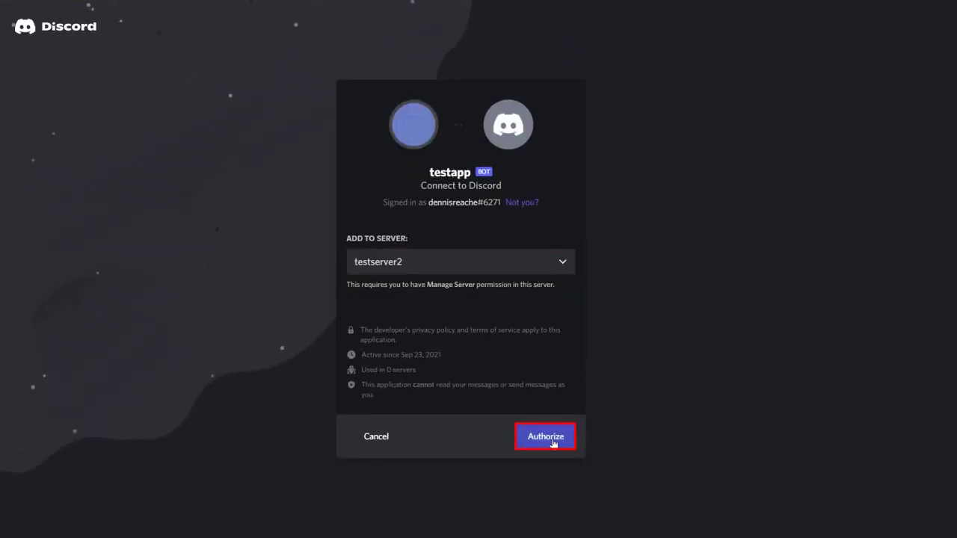
left_click(553, 443)
left_click(385, 351)
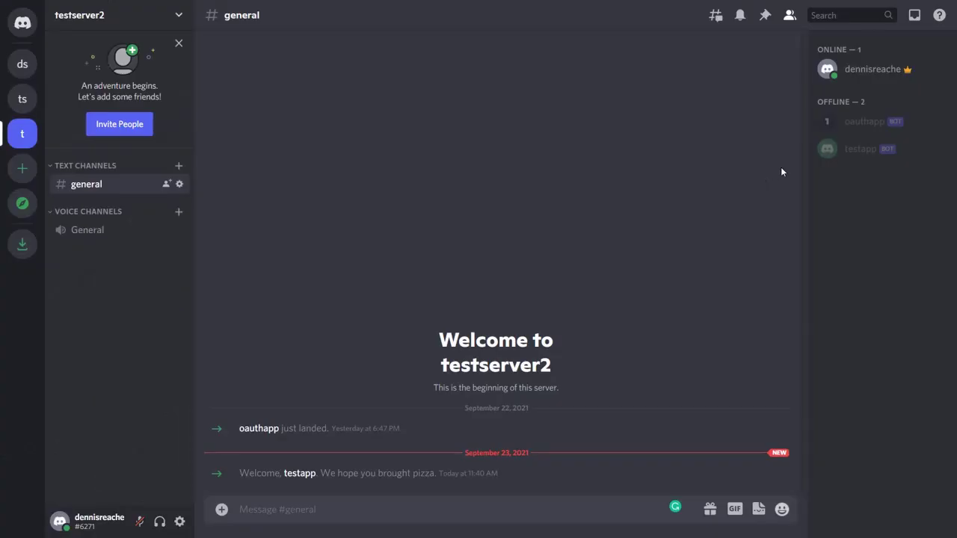
left_click(863, 152)
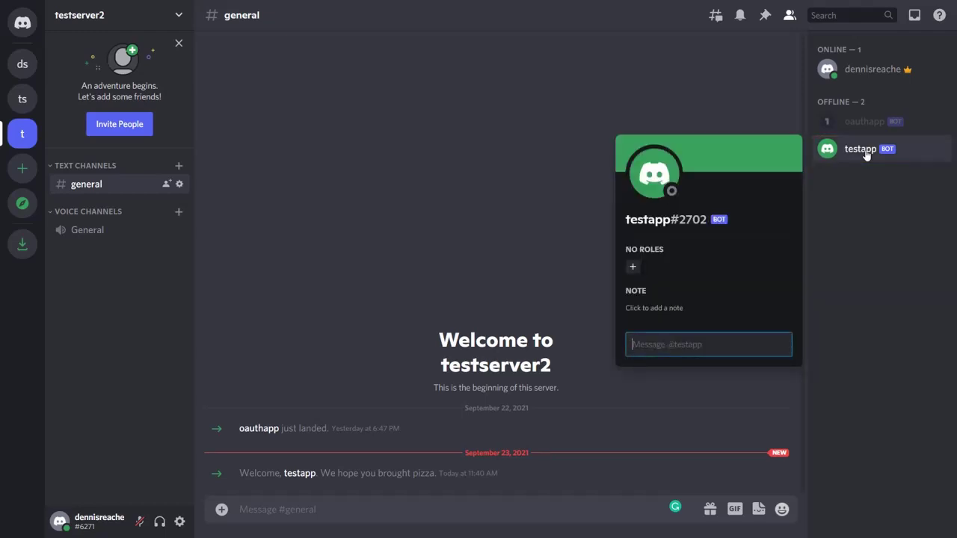
key("Escape")
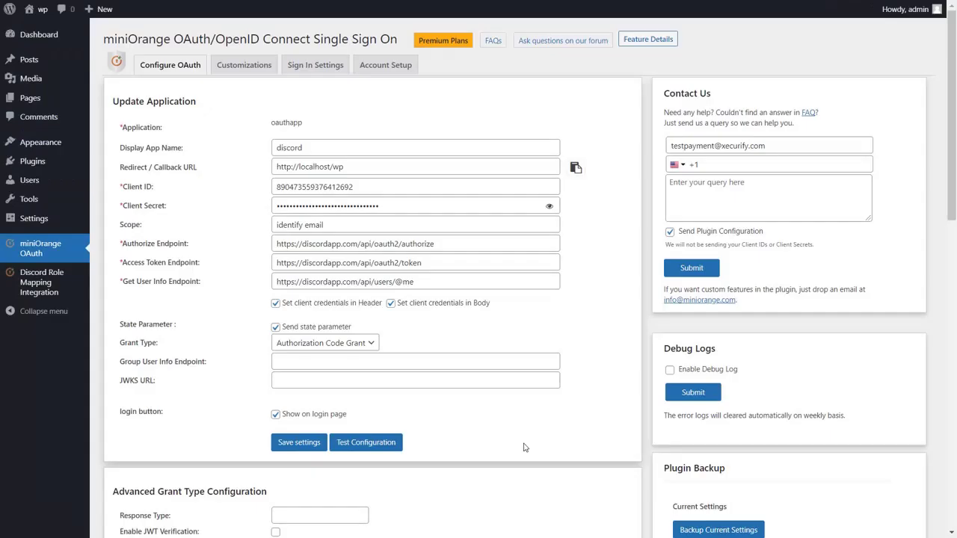
- Test the OAuth configuration of the discord application, authorize testapp's account access and review the returned attributes, including the Discord roles
left_click(365, 442)
scroll(308, 337, "down", 3)
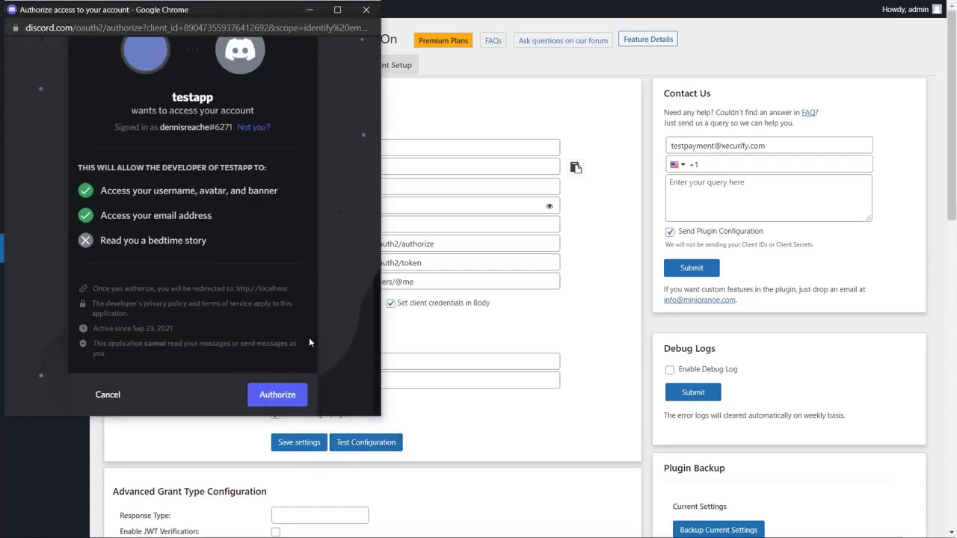
left_click(284, 395)
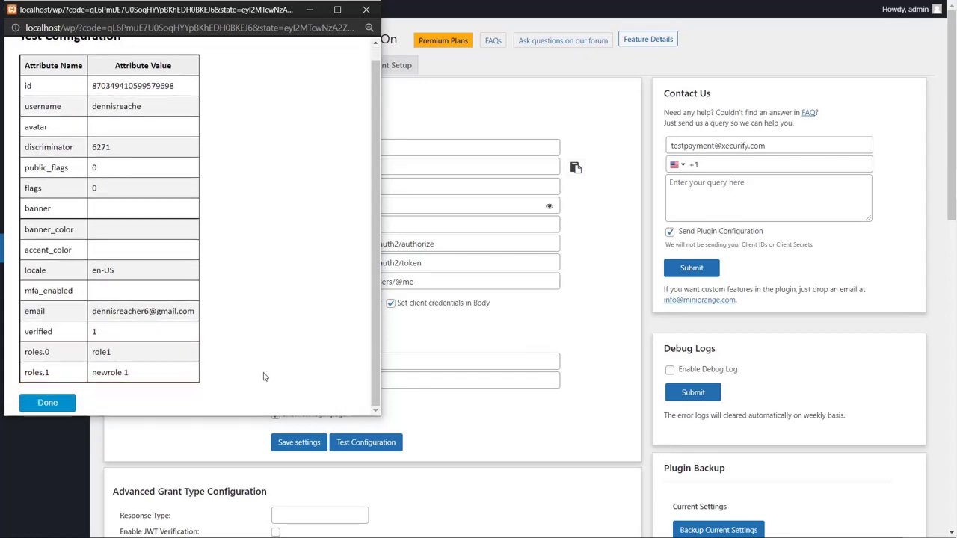
left_click(281, 453)
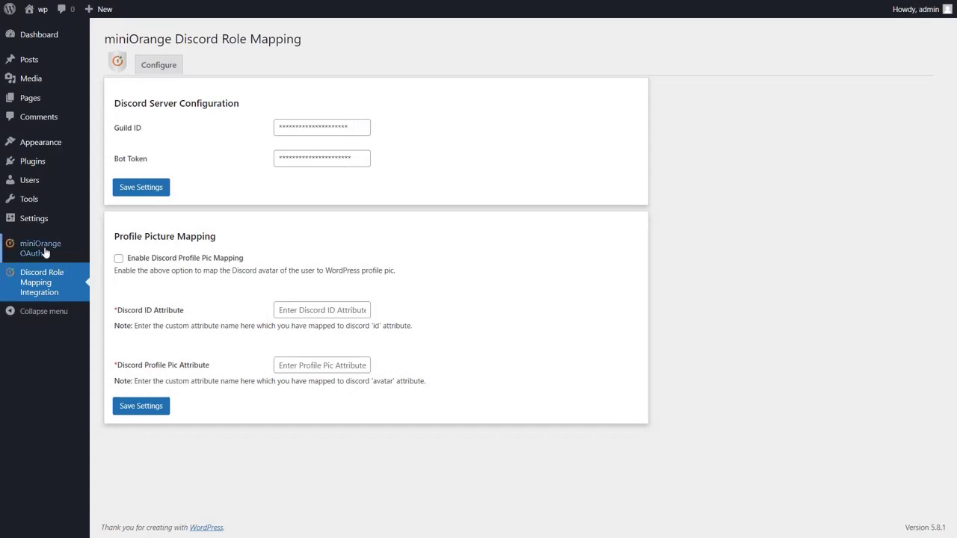
- Map the custom attribute ID to the provider attribute id in the miniOrange OAuth attribute mapping
left_click(42, 250)
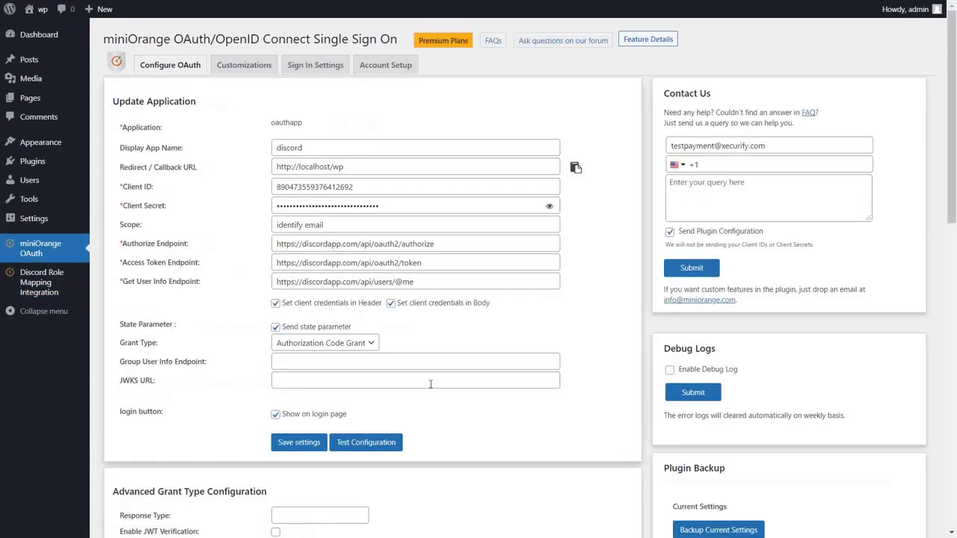
scroll(426, 374, "down", 8)
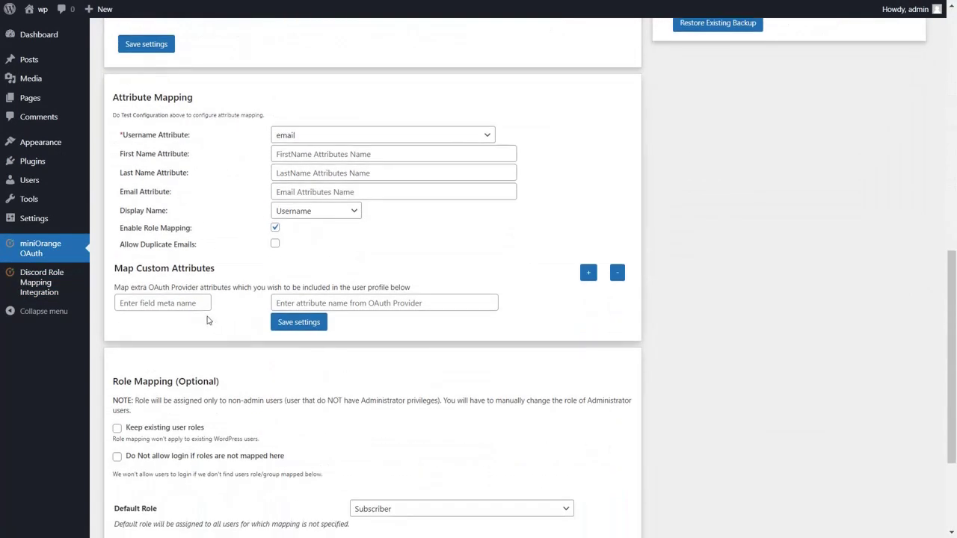
left_click(192, 303)
type("ID")
left_click(346, 303)
type("id")
- Add a second custom attribute row mapping Avatar to the provider attribute avatar and save the attribute mapping
left_click(589, 274)
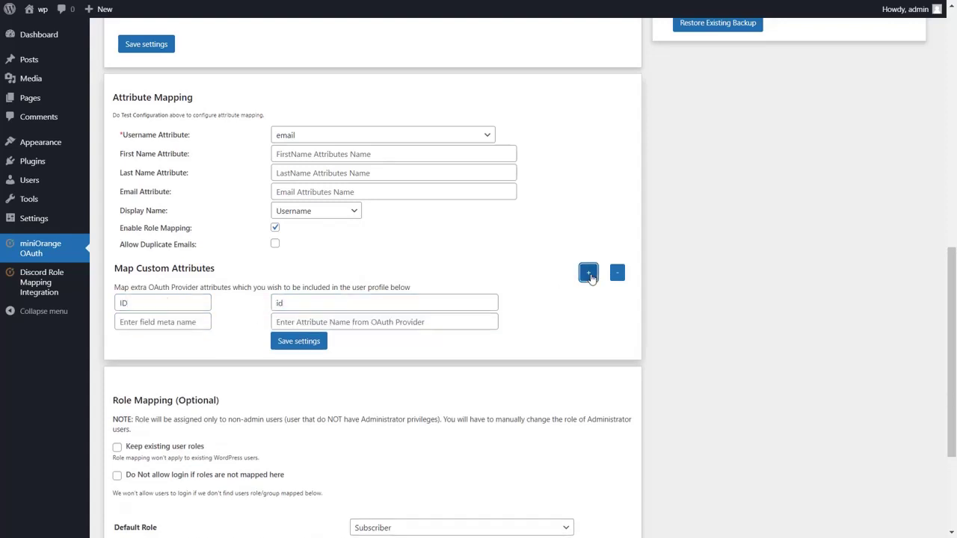
left_click(185, 321)
type("Avatar")
left_click(342, 322)
type("avatar")
left_click(302, 343)
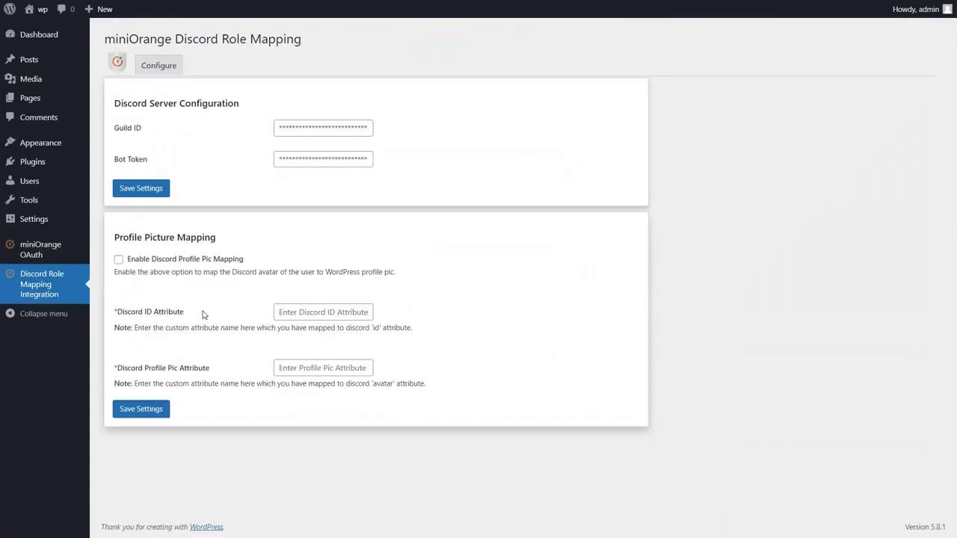
- Enable Discord profile picture mapping in the role mapping plugin with ID attribute ID and profile pic attribute Avatar, and save the settings
left_click(118, 259)
left_click(315, 319)
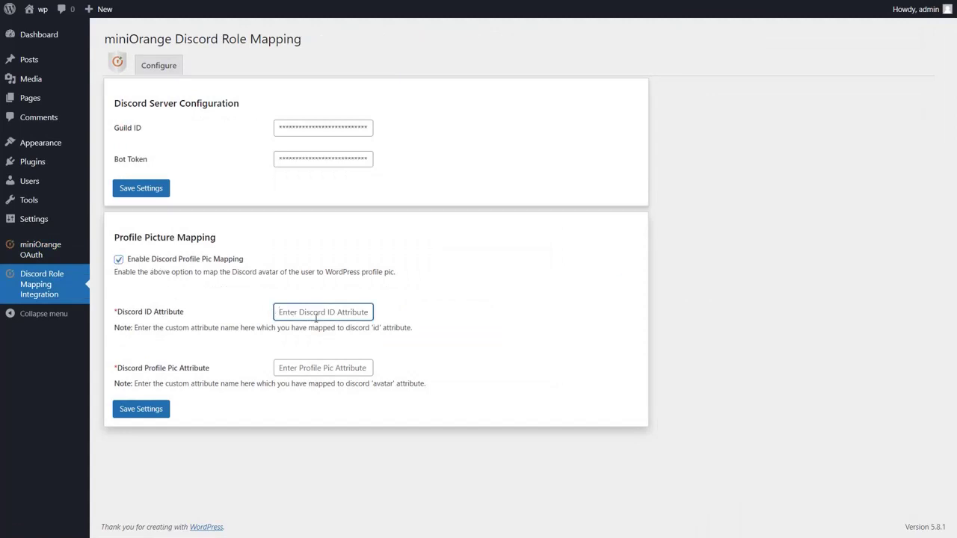
type("ID")
left_click(310, 367)
type("Avatar")
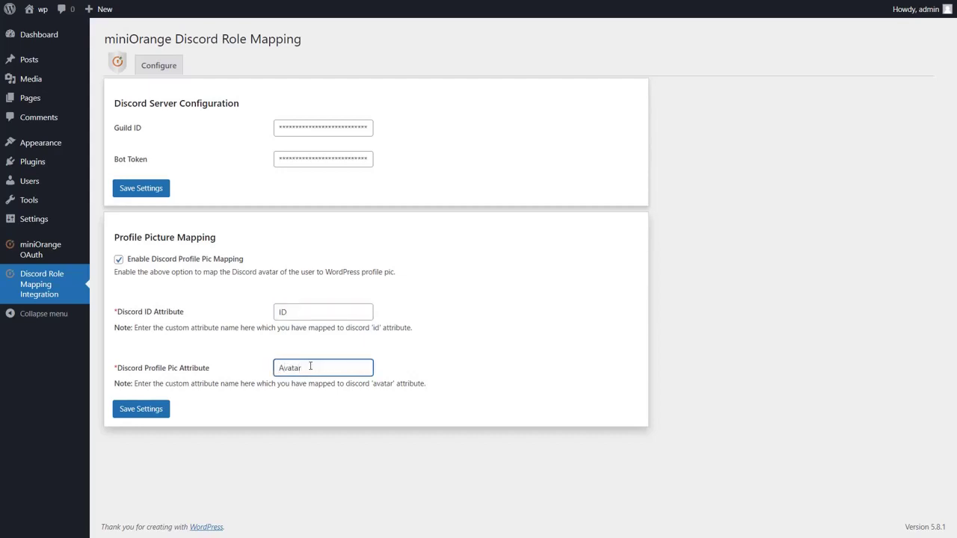
left_click(148, 412)
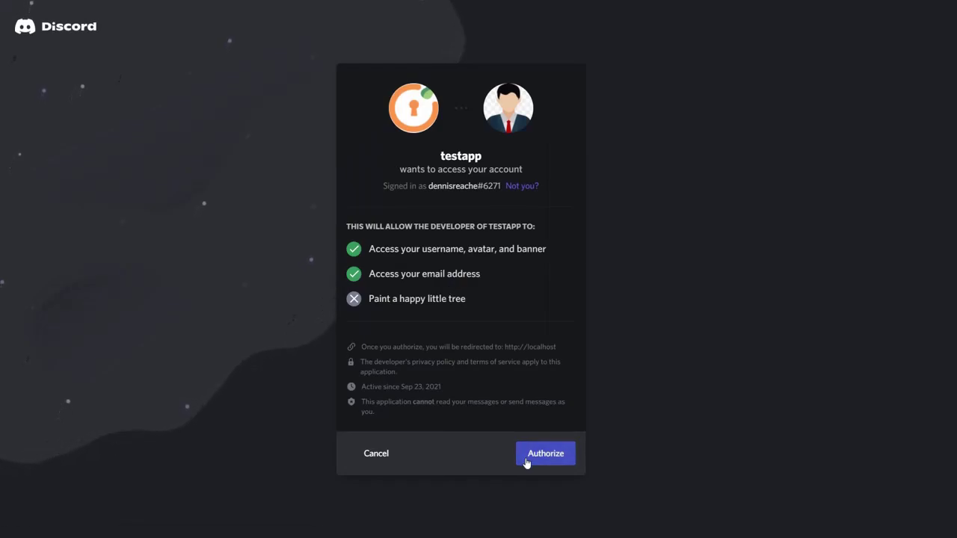
- Authorize testapp to log in to WordPress through Discord and check the user's profile picture in the account menu
left_click(526, 460)
mouse_move(841, 16)
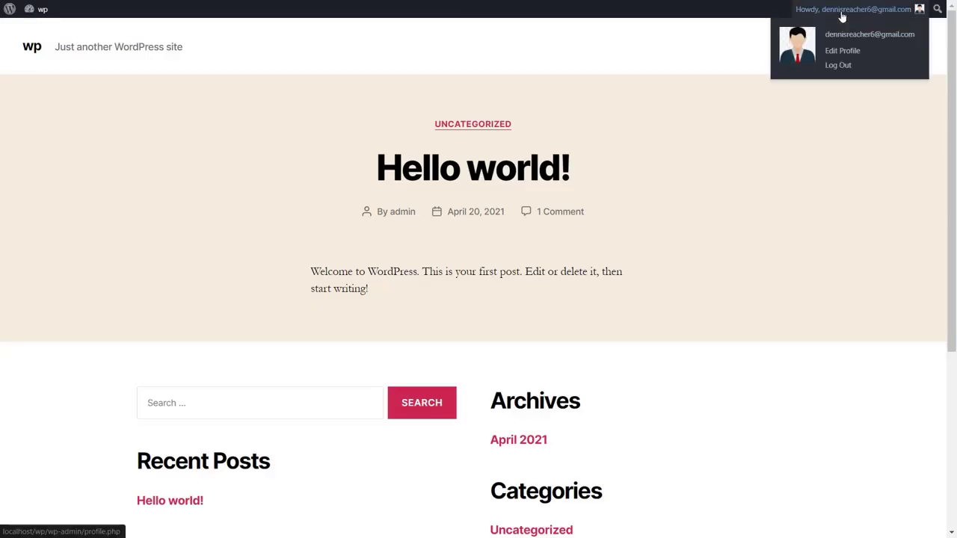